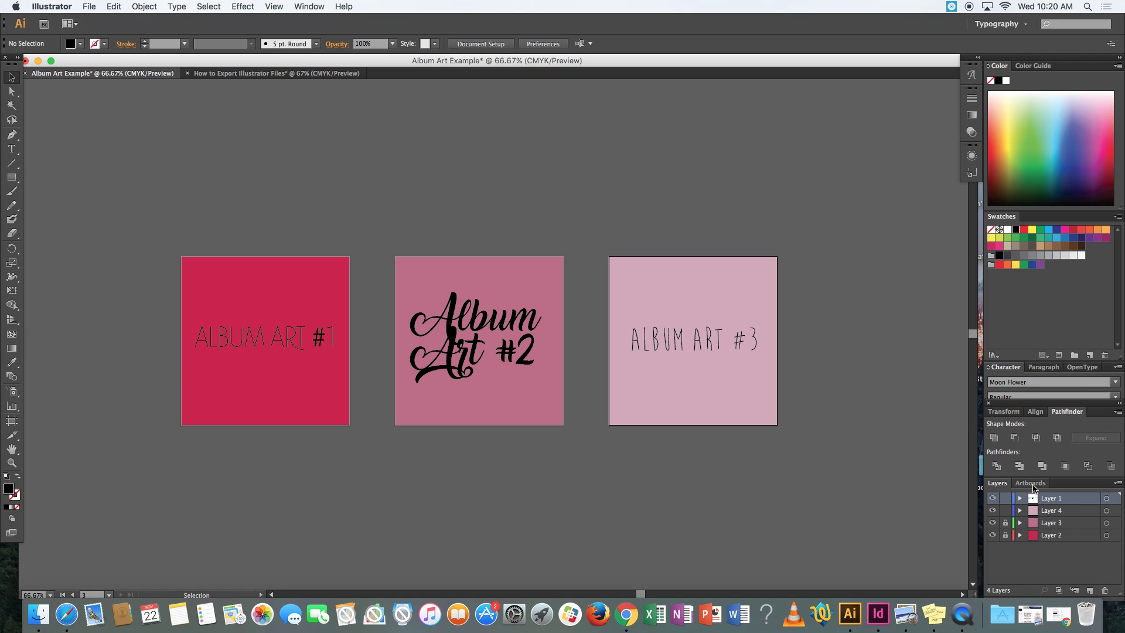
Show the Artboards panel, then add a new blank artboard and delete it
left_click(1031, 484)
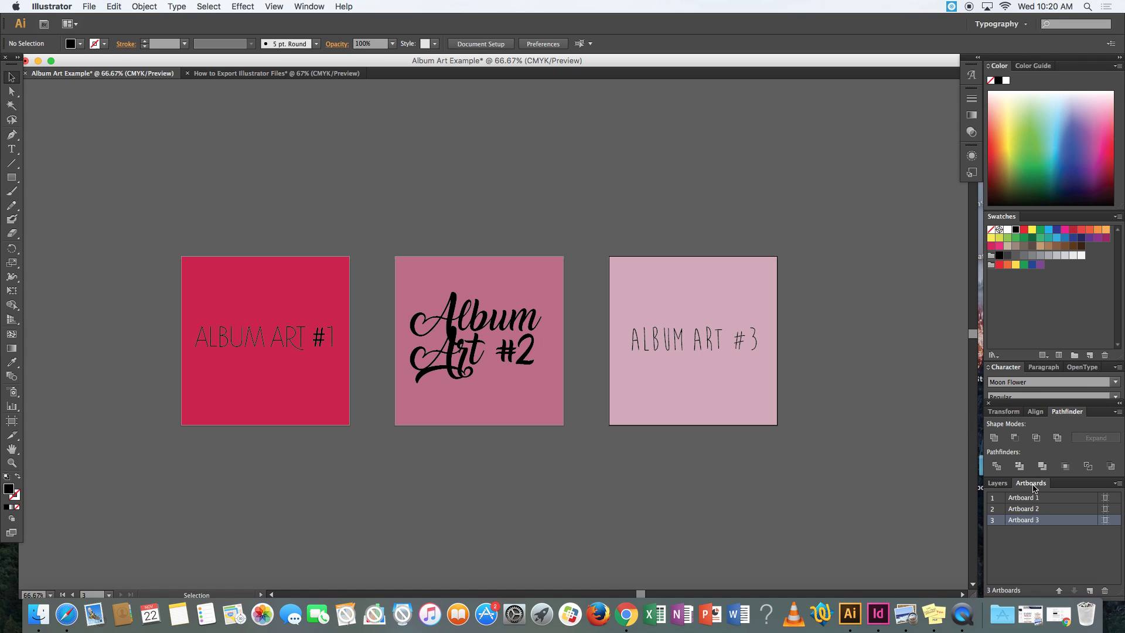
left_click(1089, 590)
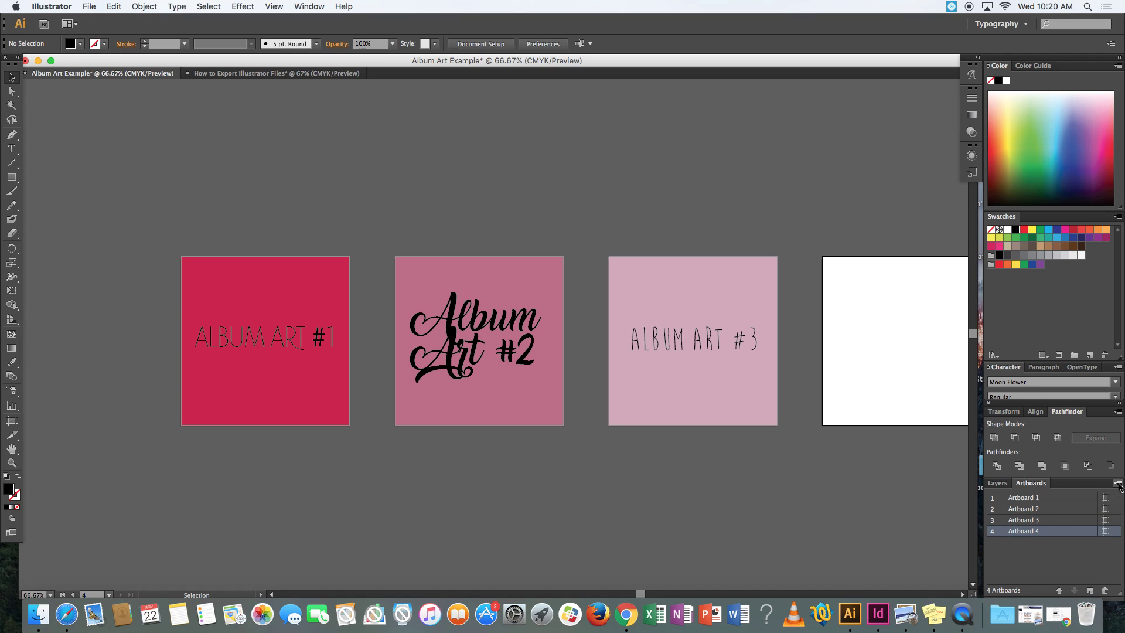
left_click(1105, 591)
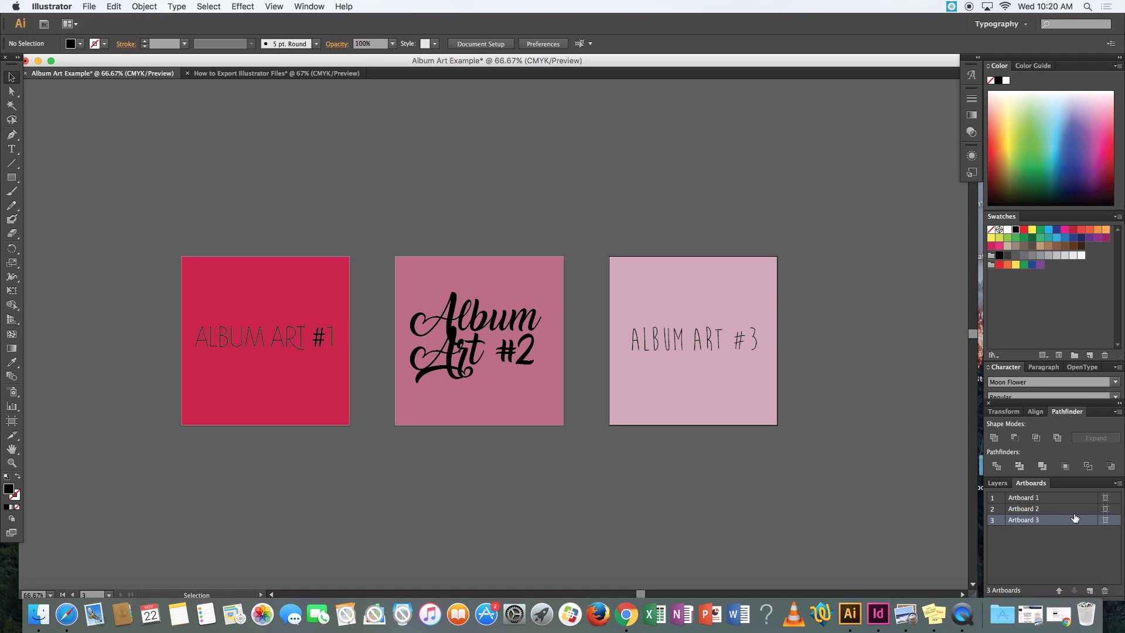
Fit Artboard 3 in the window, duplicate it from the panel menu, then delete the copy
double_click(1052, 521)
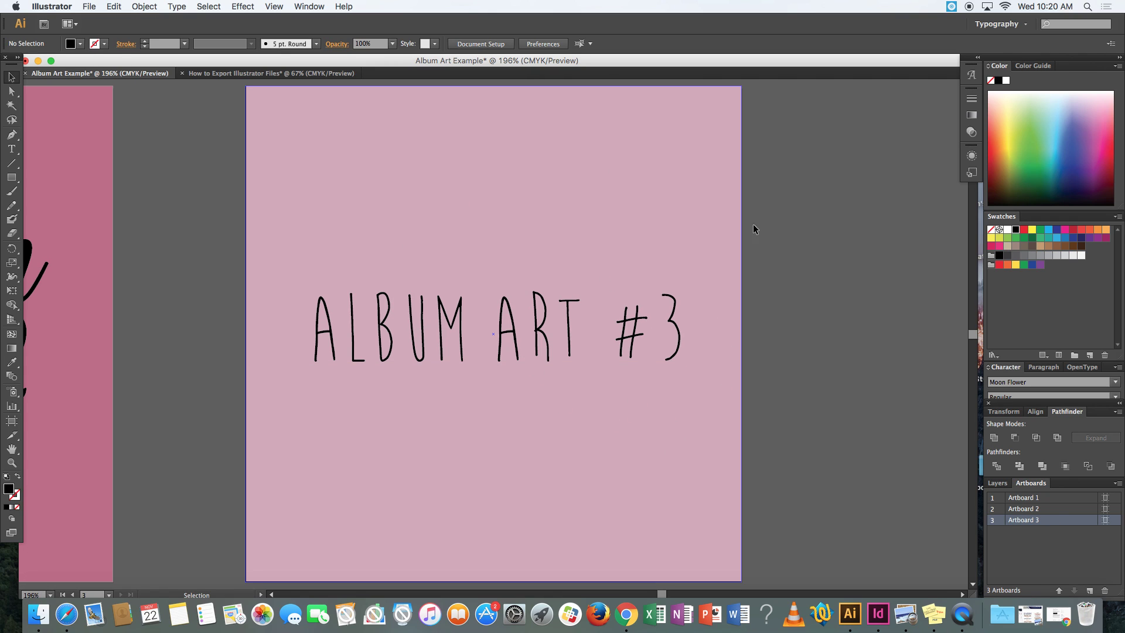
left_click(1118, 485)
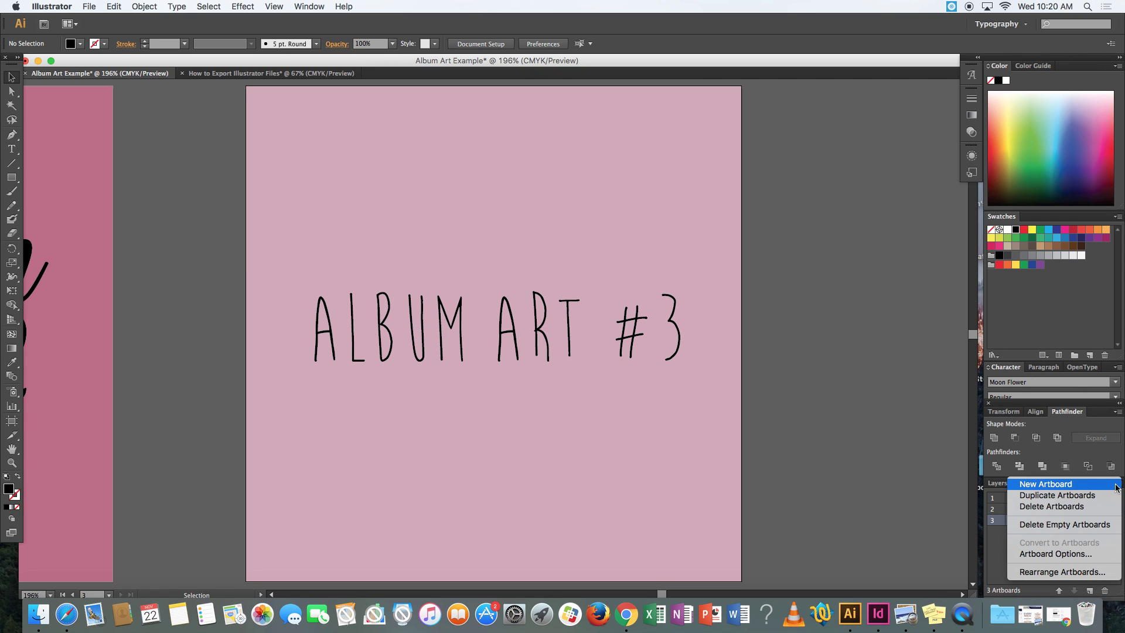
left_click(1100, 501)
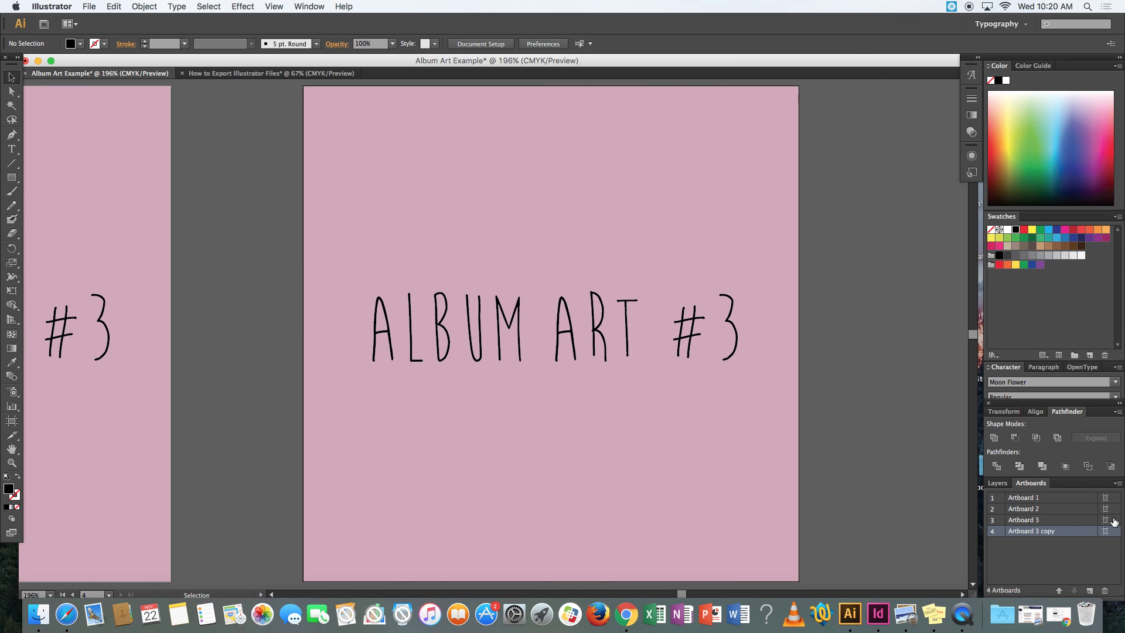
left_click(1105, 590)
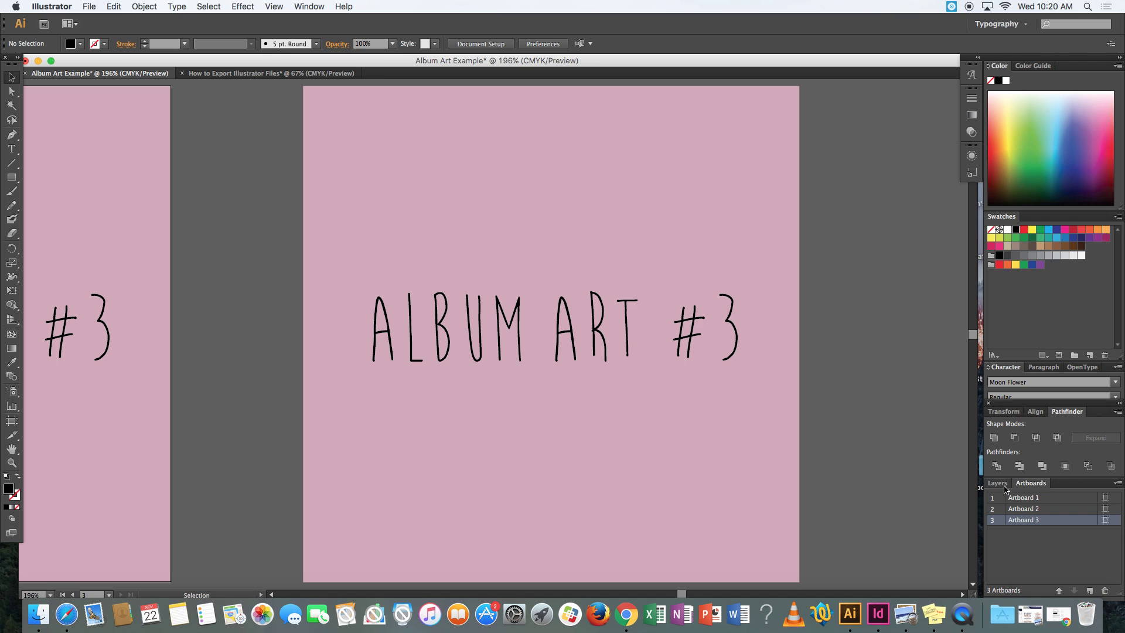
Delete Artboard 3 and the leftover pink background rectangle, leaving two artboards
scroll(704, 448, "left", 2)
scroll(684, 441, "left", 4)
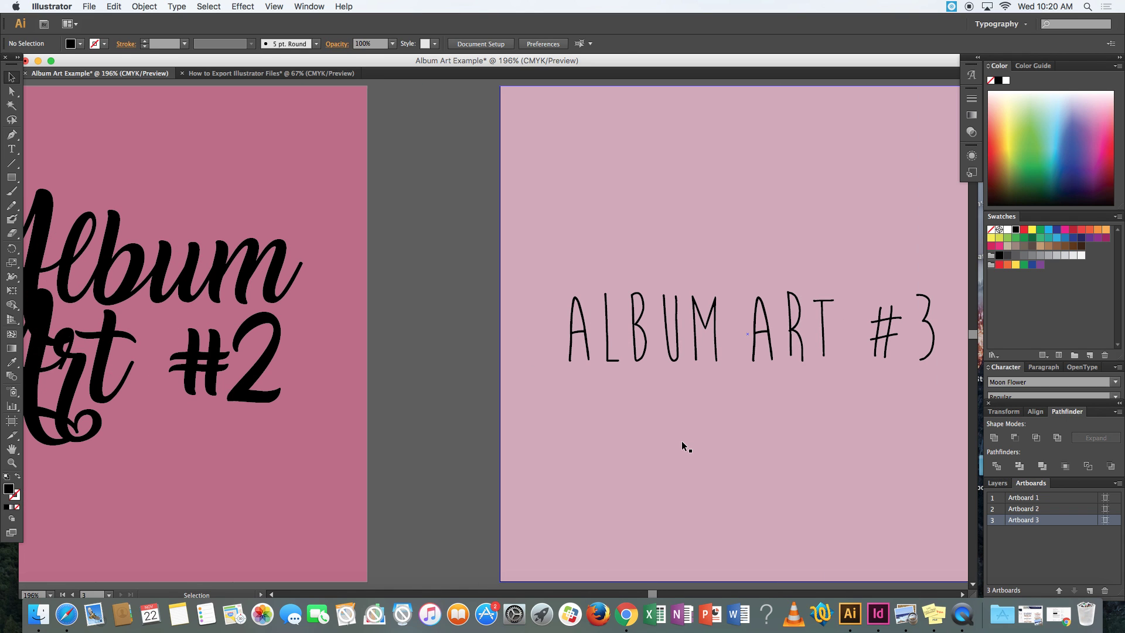
key("super+minus")
key("super+minus")
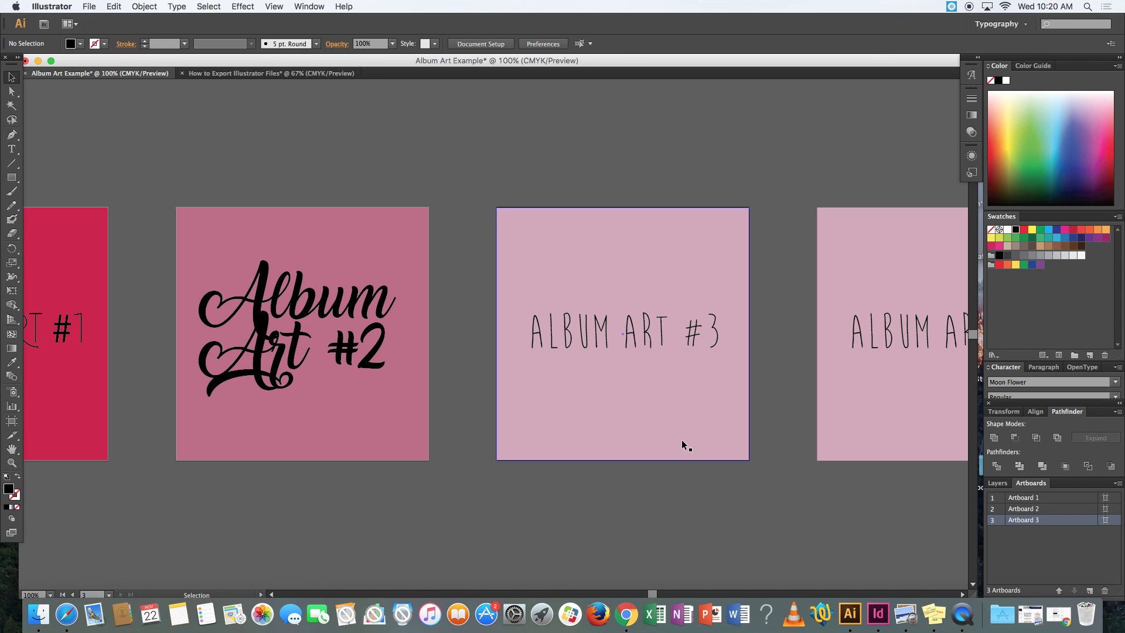
left_click(926, 231)
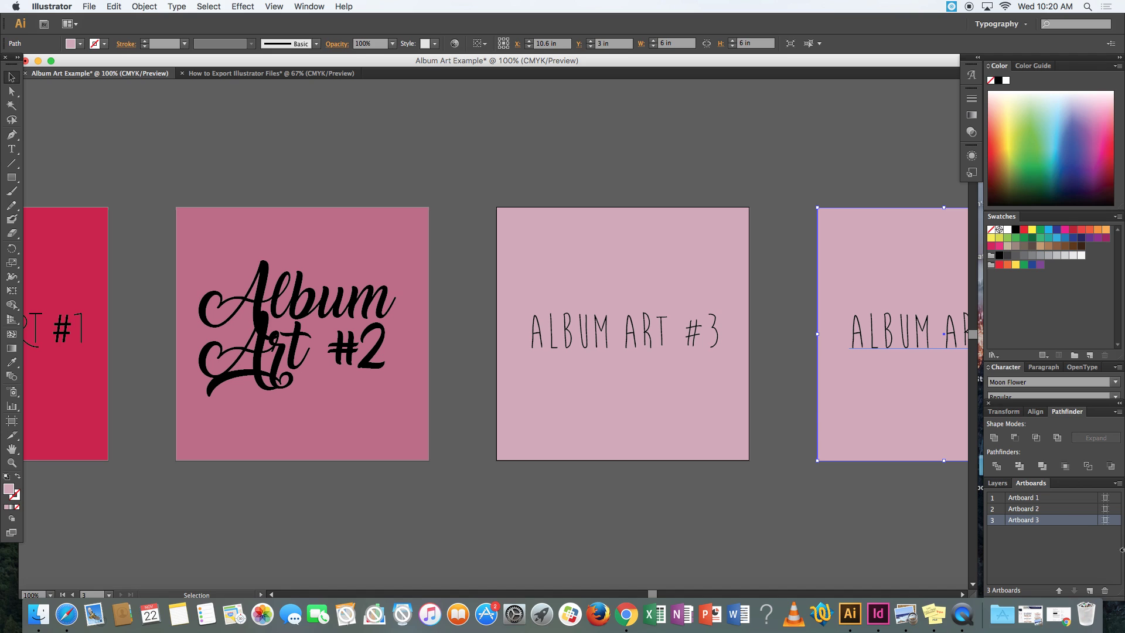
left_click(1105, 591)
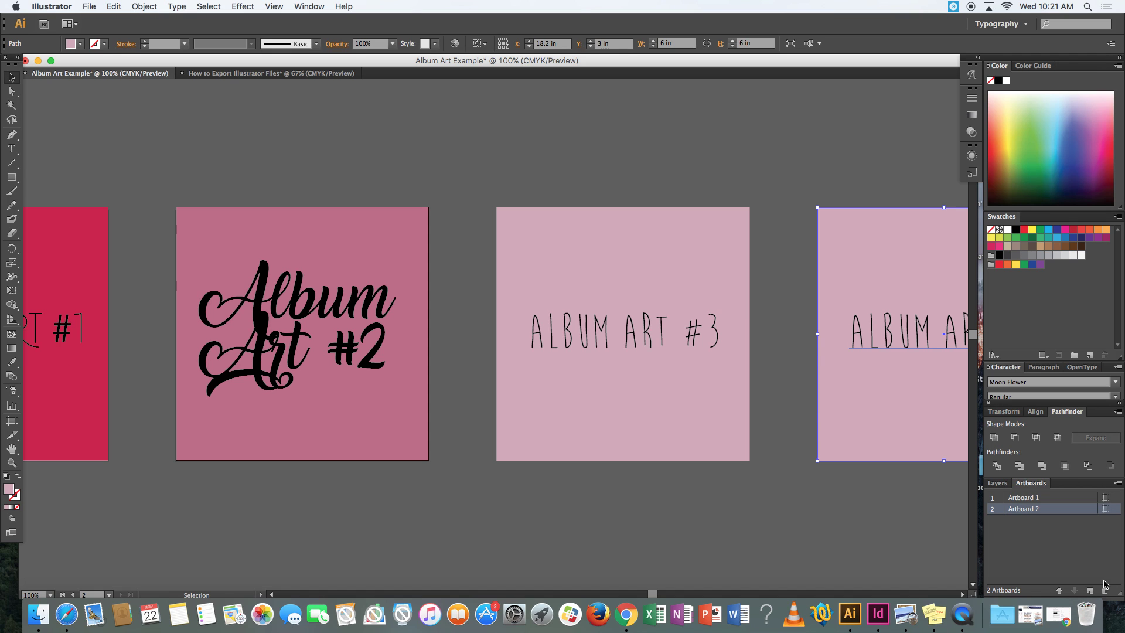
key("Delete")
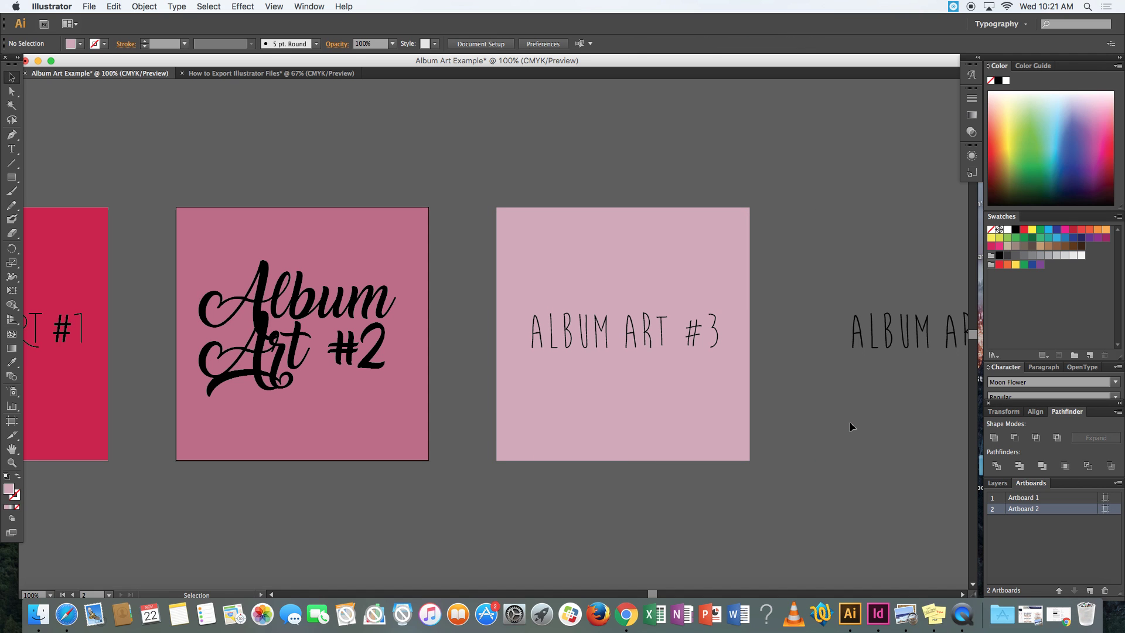
scroll(753, 403, "left", 3)
scroll(750, 406, "left", 6)
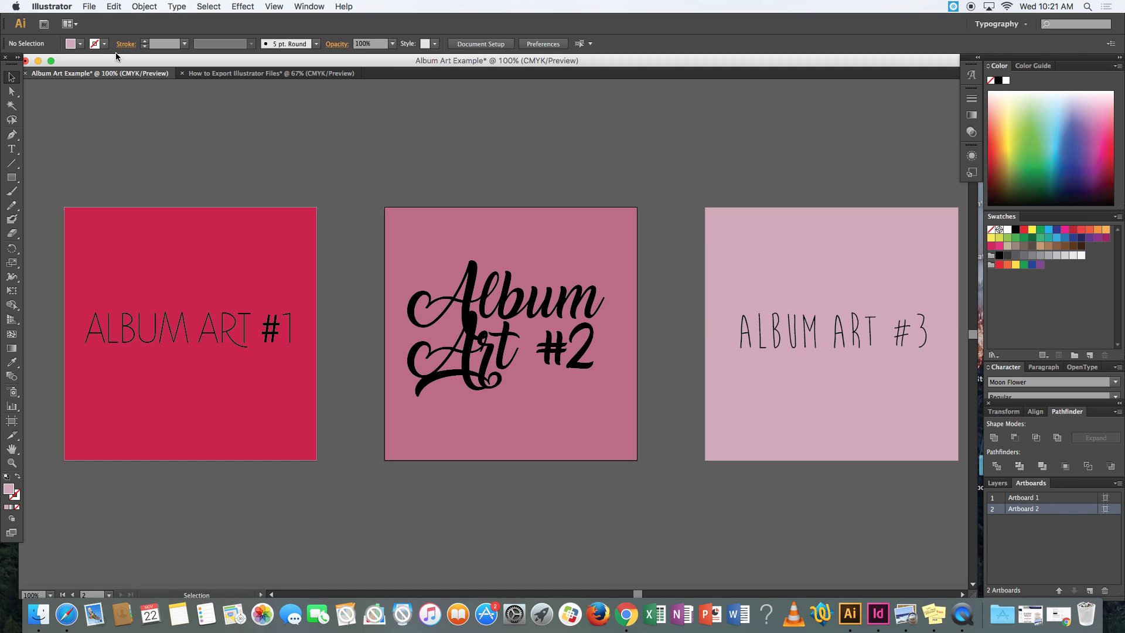
Start File > Export to the Desktop, naming the file with the creator's name plus 'AlbumArt_period'
left_click(90, 6)
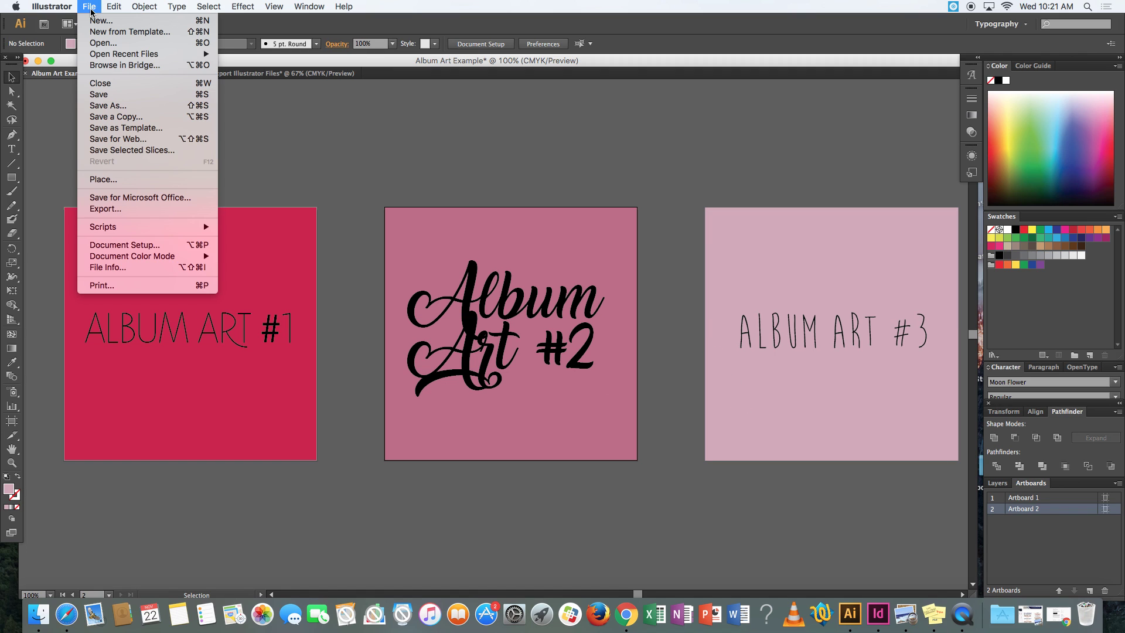
left_click(115, 209)
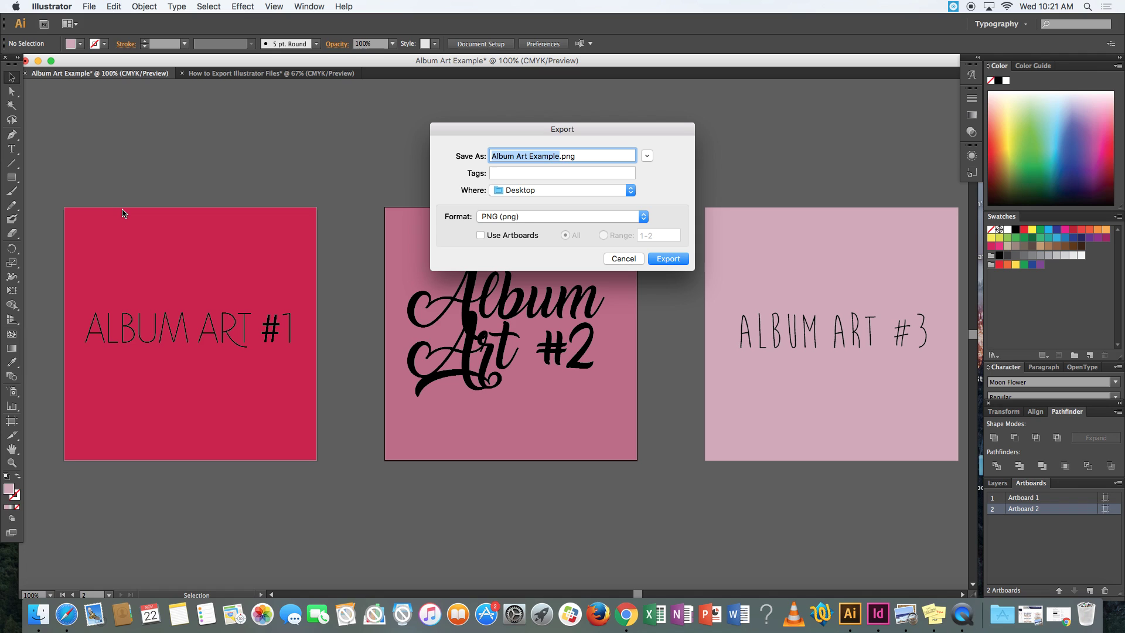
type("JenniferHal")
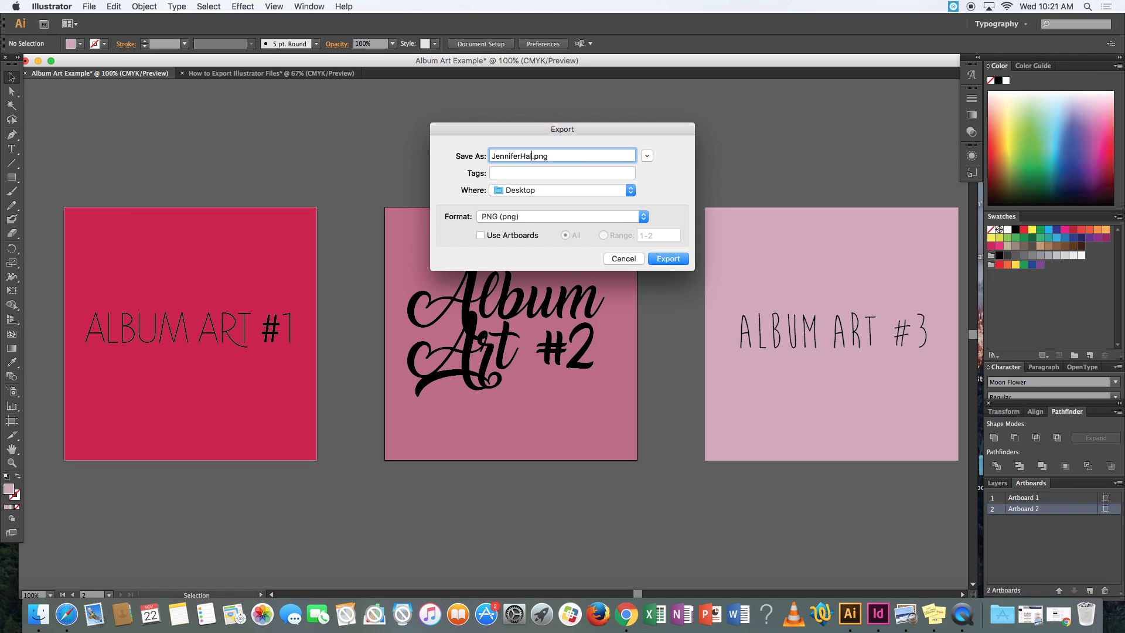
type("l")
type("_")
type("Alu")
type("umArt")
type("_period")
left_click(515, 193)
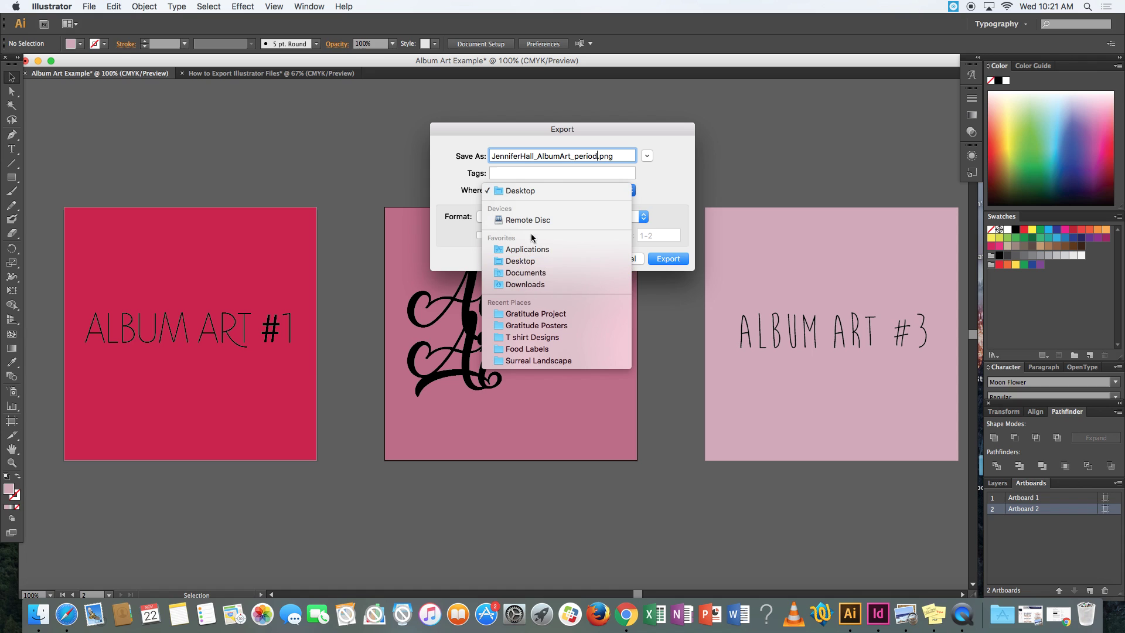
left_click(524, 262)
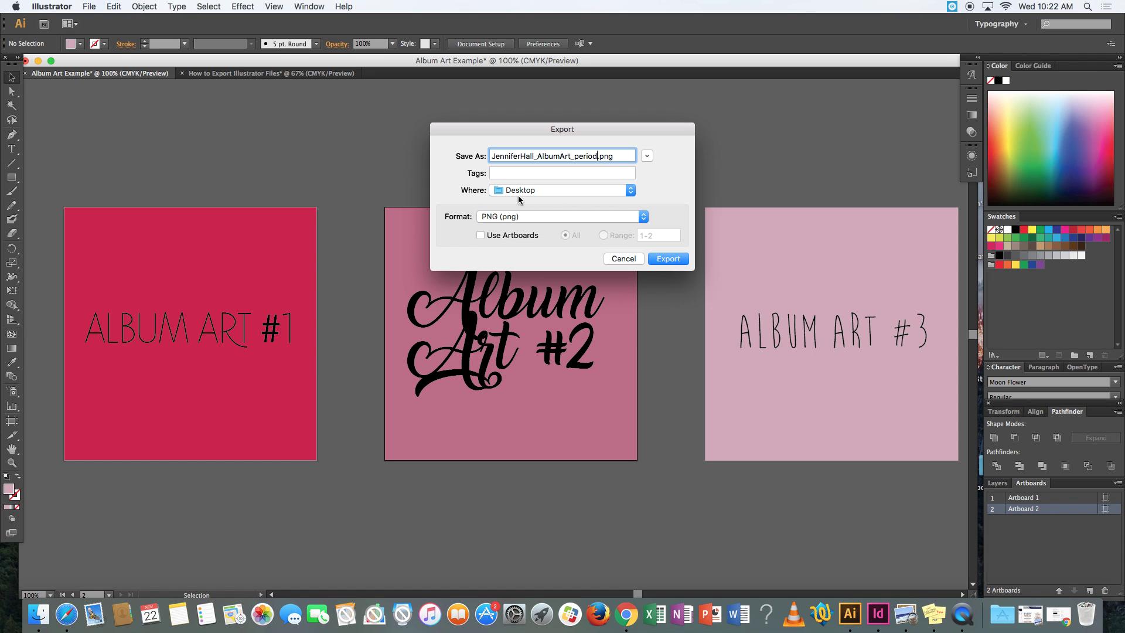
Set the export format to JPEG (jpg) and enable Use Artboards
left_click(515, 218)
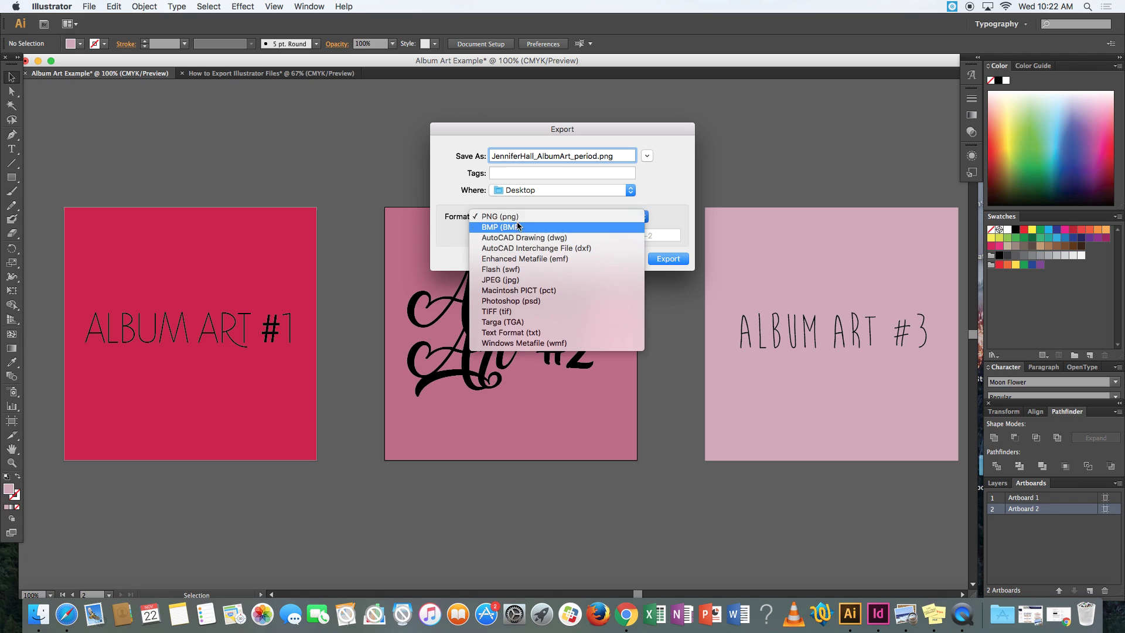
left_click(507, 285)
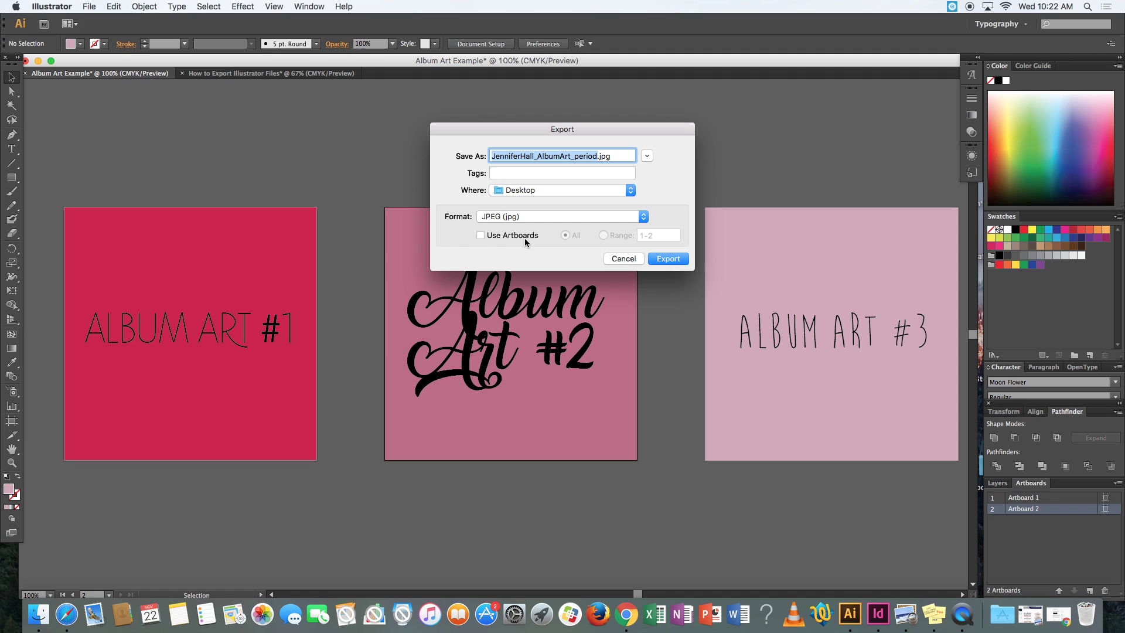
left_click(481, 236)
Try an artboard Range of 2, then switch back to exporting All artboards
left_click(602, 236)
left_click_drag(654, 236, 624, 241)
type("2")
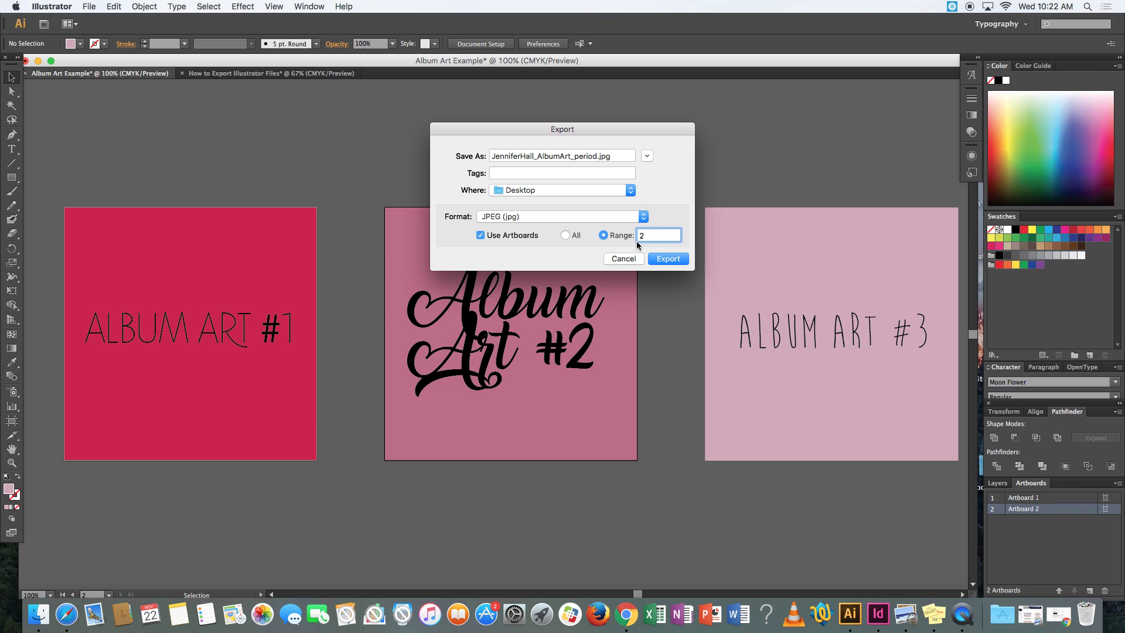
left_click(565, 235)
Export the JPEGs with CMYK colour at maximum quality, then minimize Illustrator
left_click(657, 261)
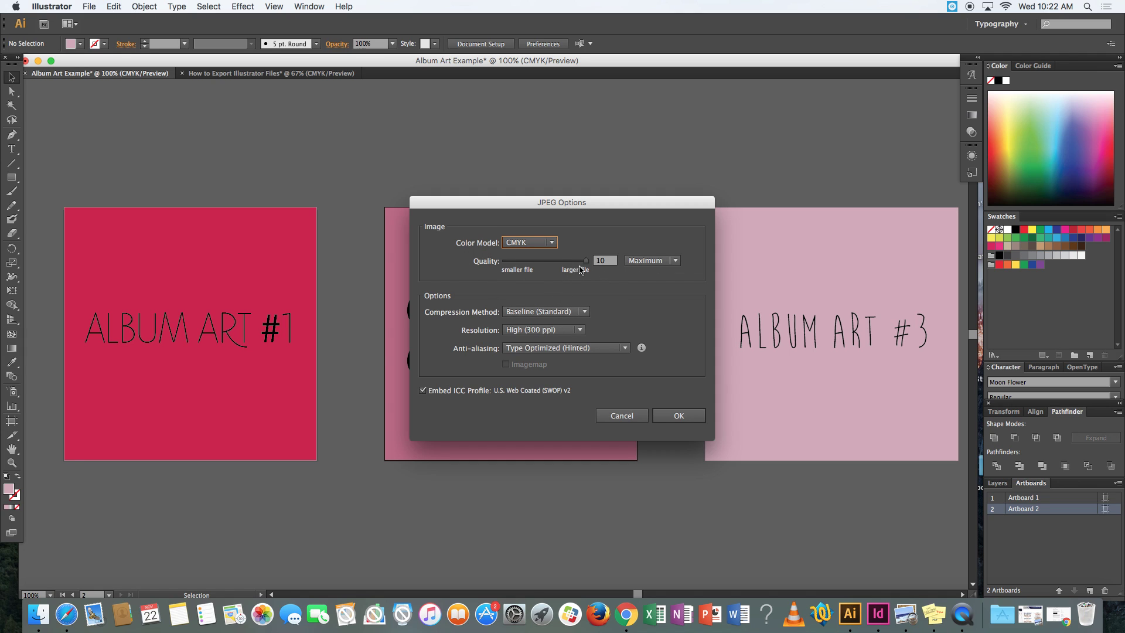
mouse_move(586, 262)
left_mouse_down()
mouse_move(514, 272)
mouse_move(581, 277)
left_mouse_up()
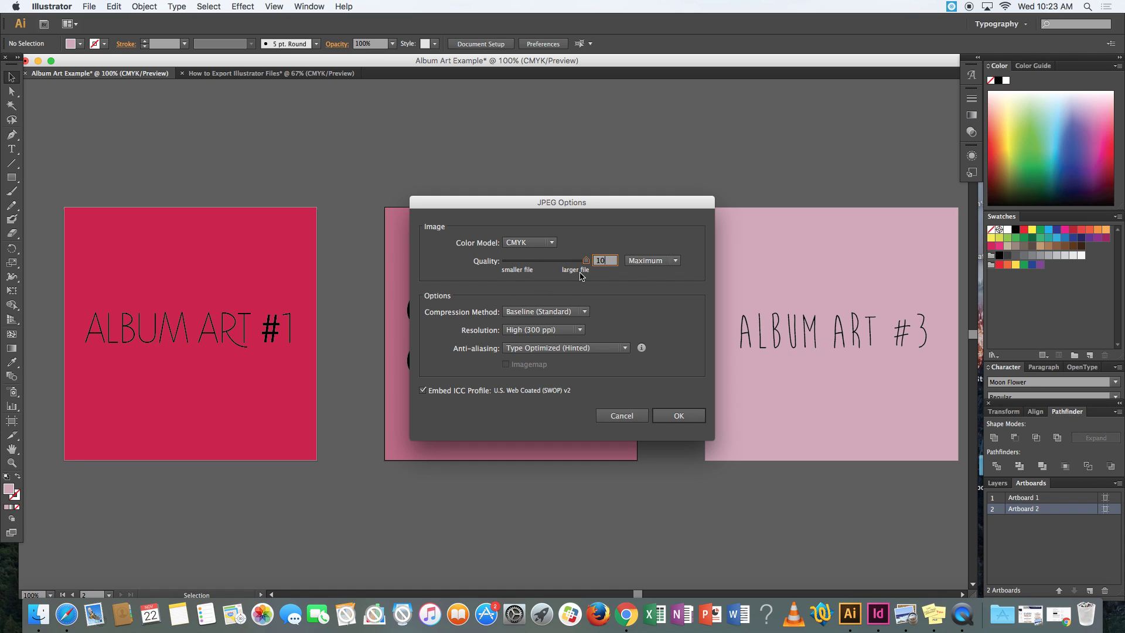
left_click(524, 246)
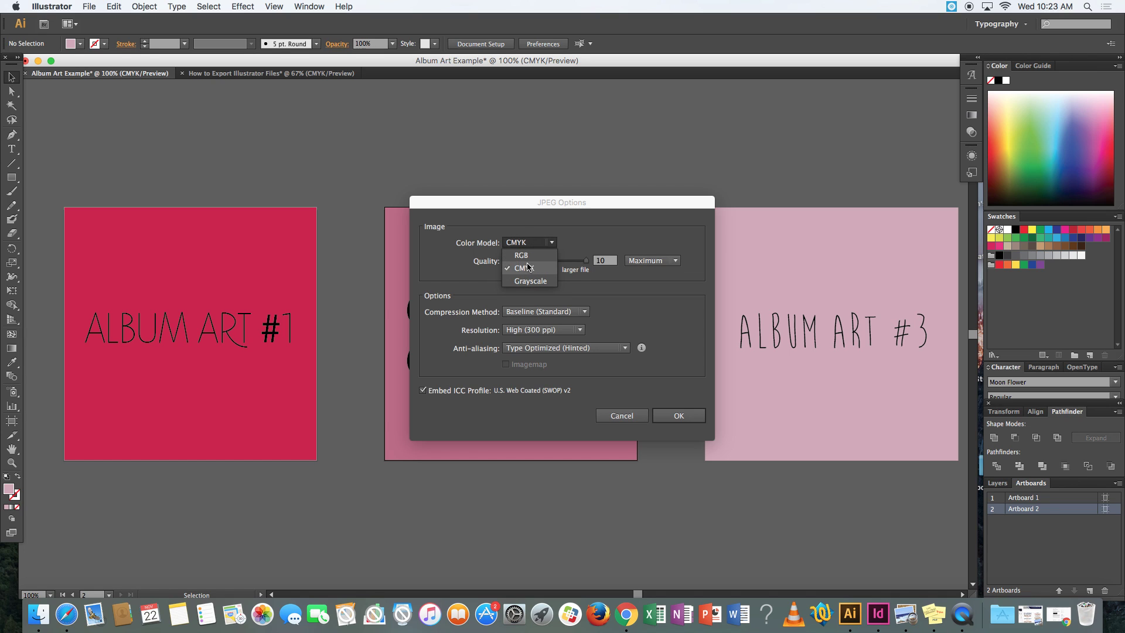
left_click(528, 267)
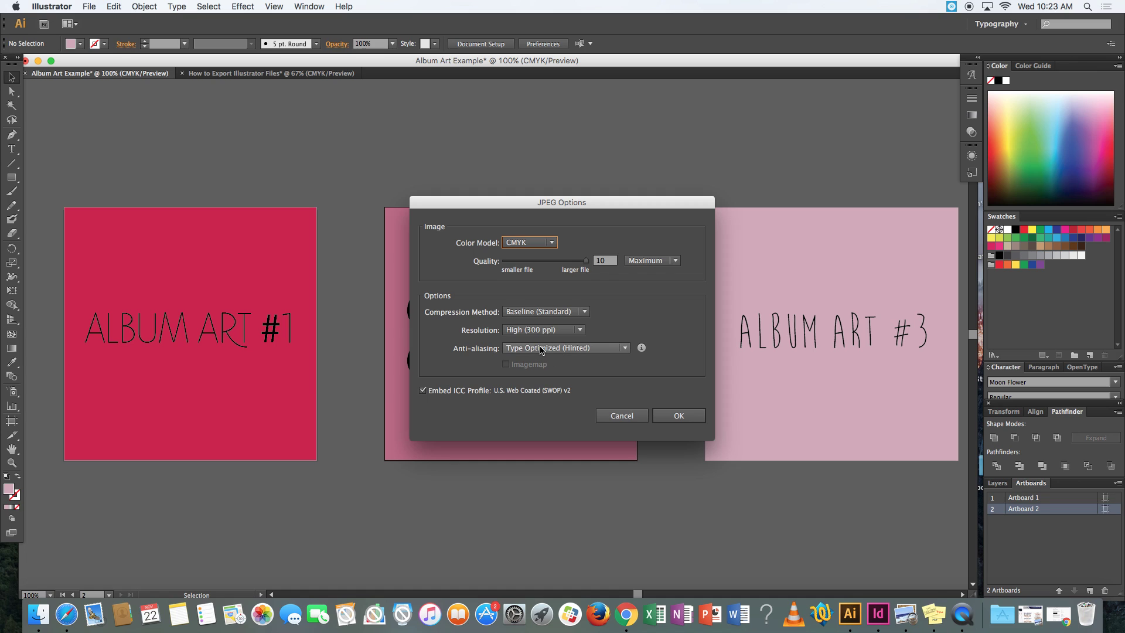
left_click(693, 416)
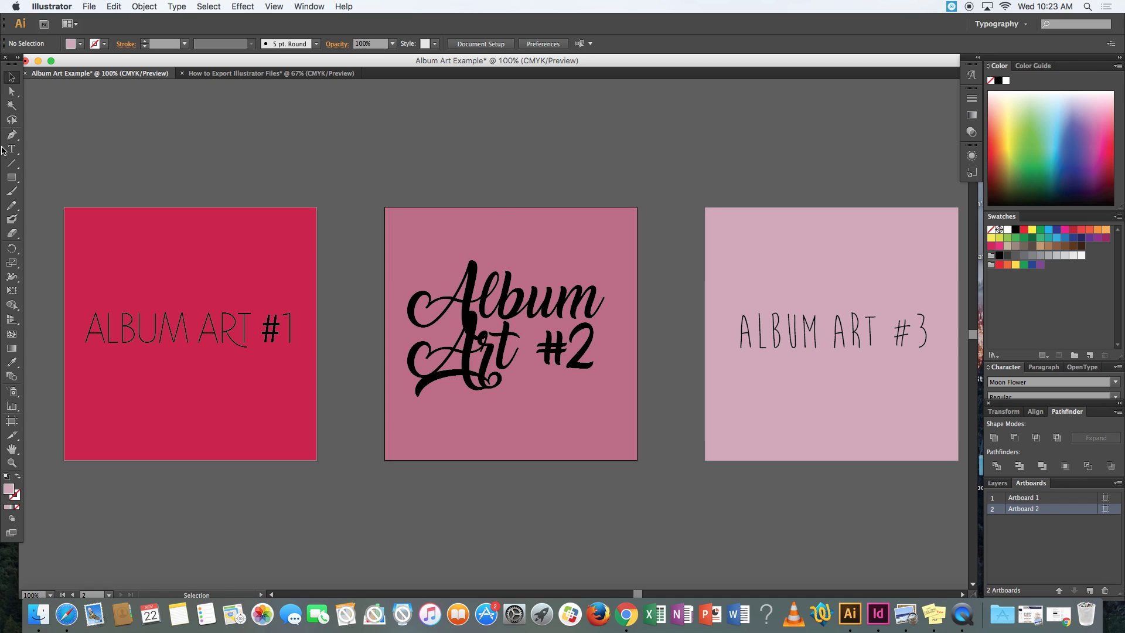
left_click(38, 63)
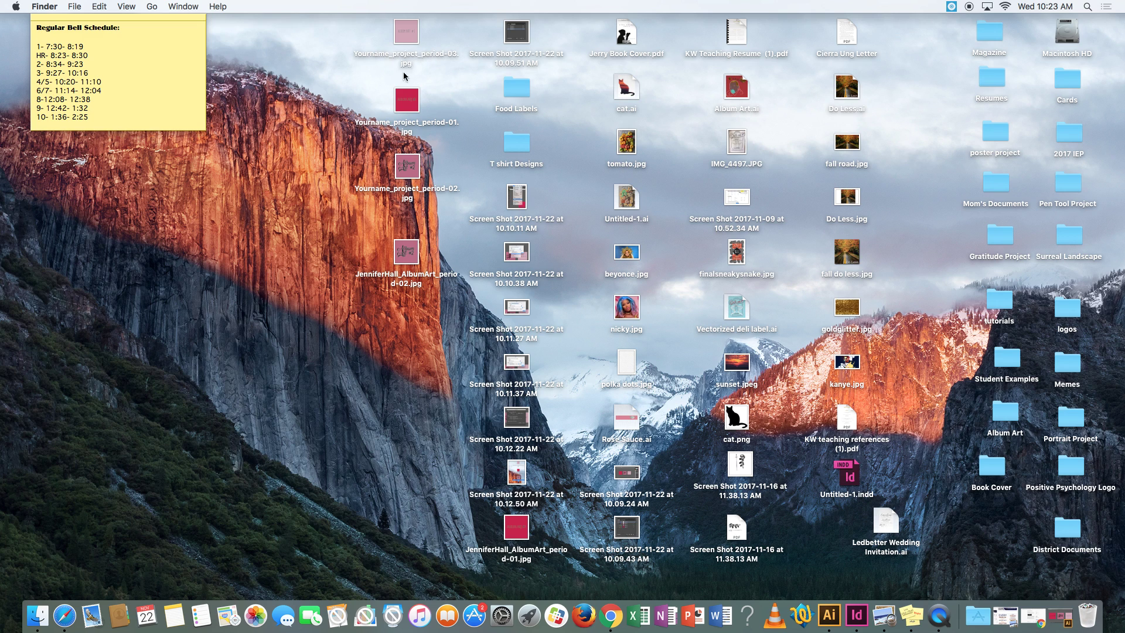
Open Yourname_project_period-02.jpg from the desktop in Preview
double_click(406, 167)
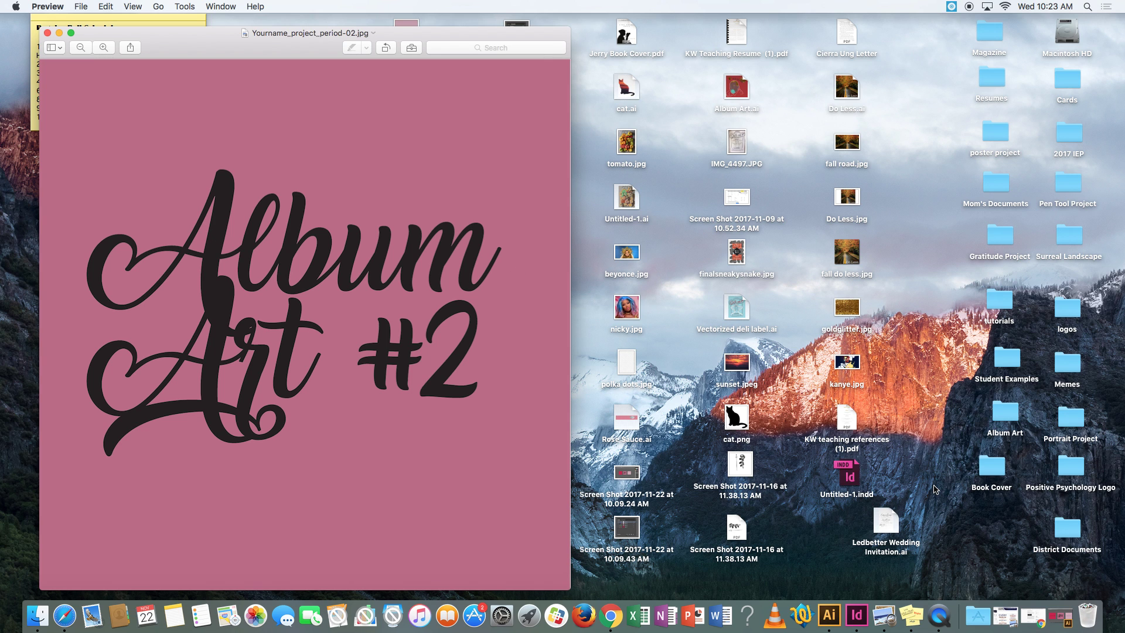
right_click(942, 624)
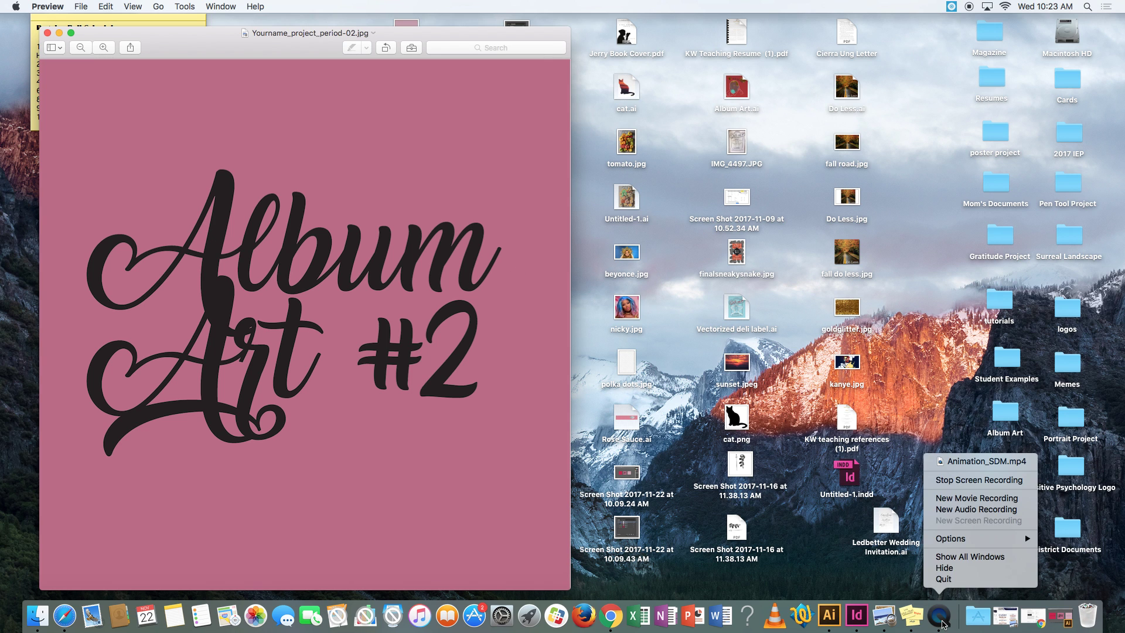